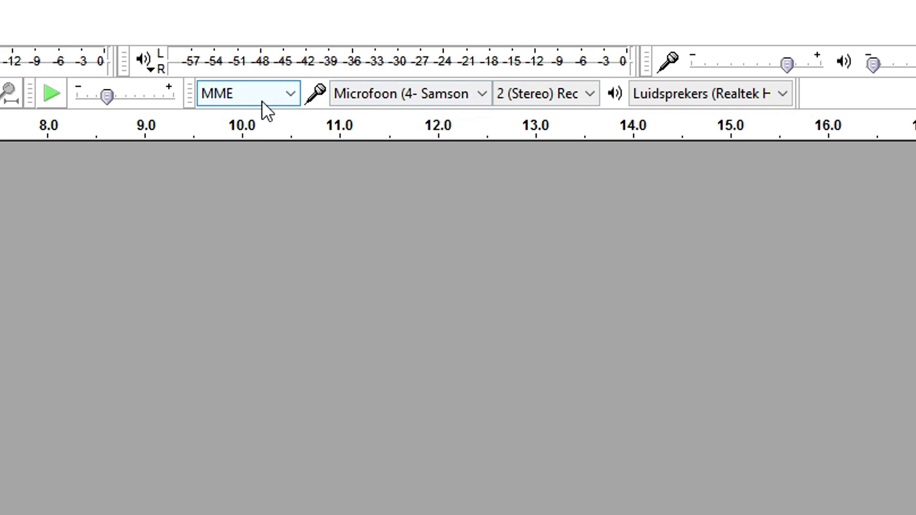
Keep MME host, Microfoon (Samson) input and 2 (Stereo) channels, then list playback devices.
left_click(262, 101)
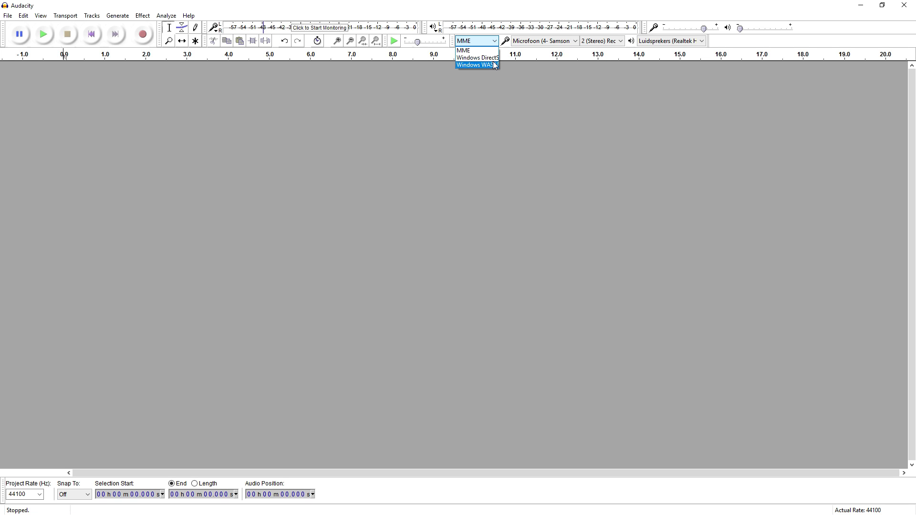
left_click(487, 52)
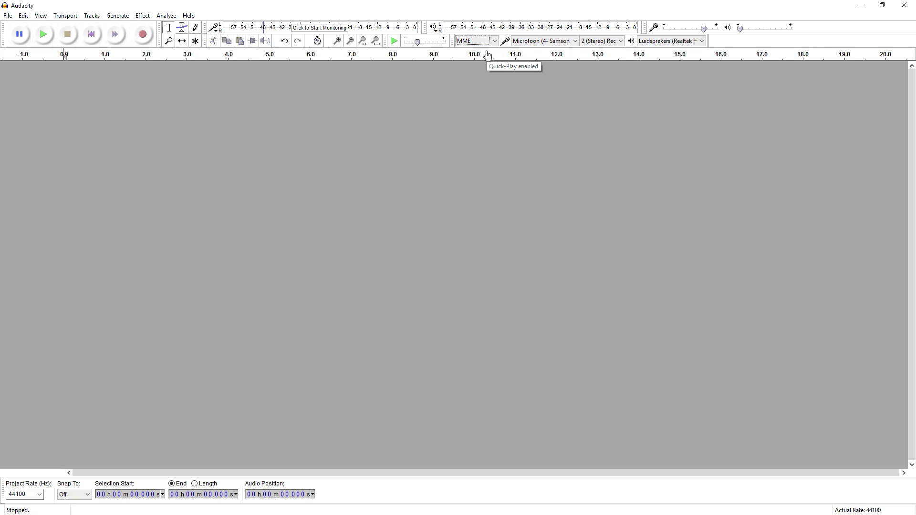
left_click(535, 42)
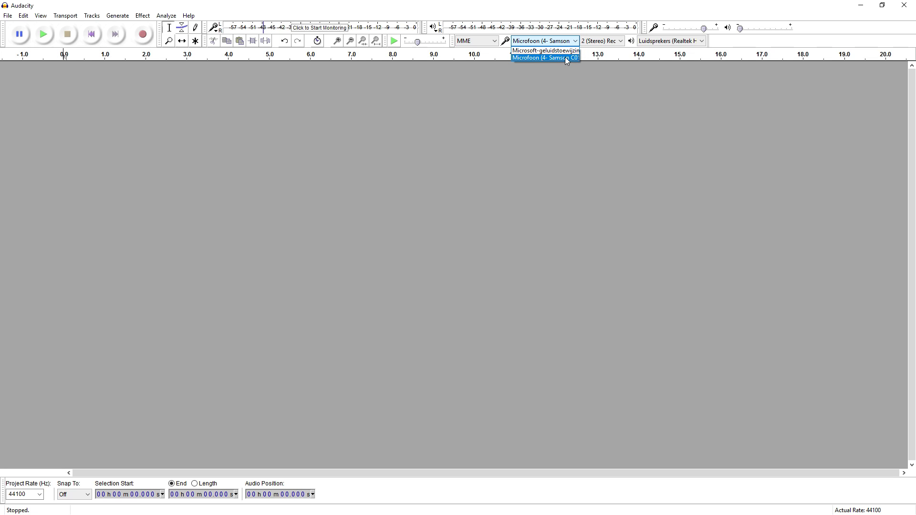
left_click(566, 60)
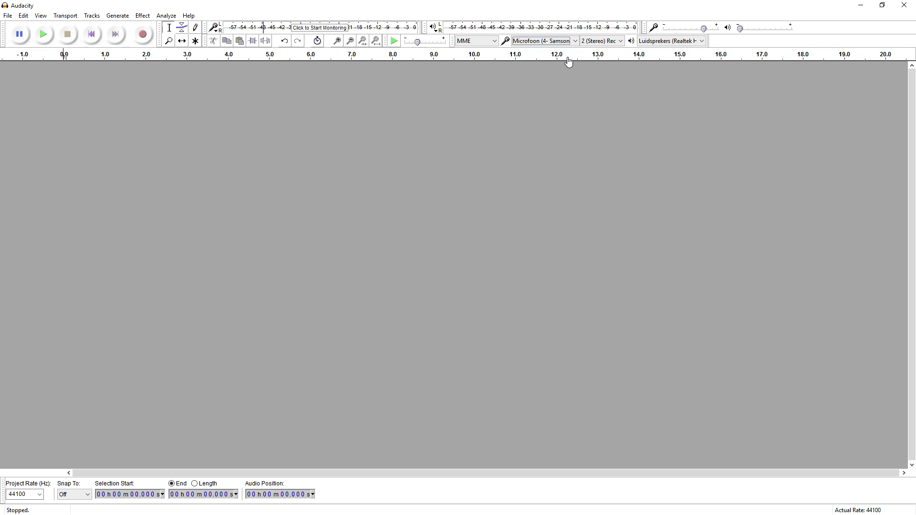
left_click(604, 42)
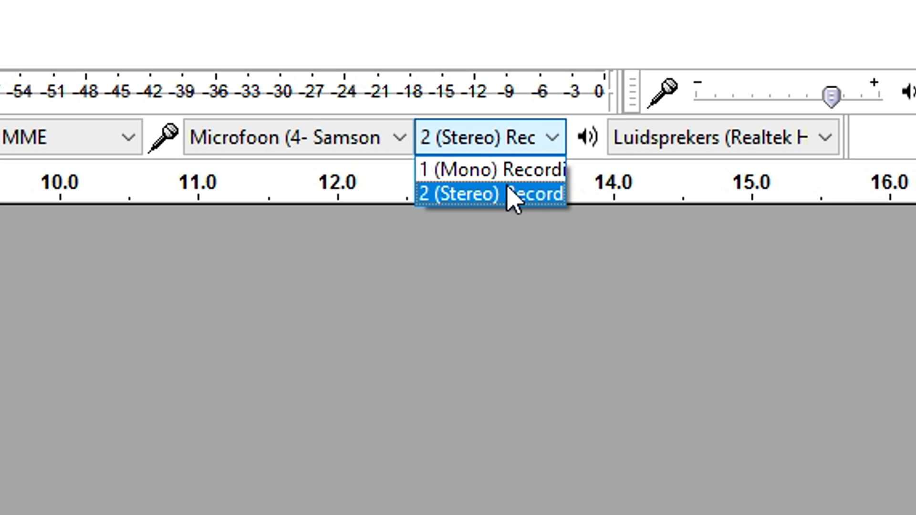
left_click(513, 198)
left_click(699, 137)
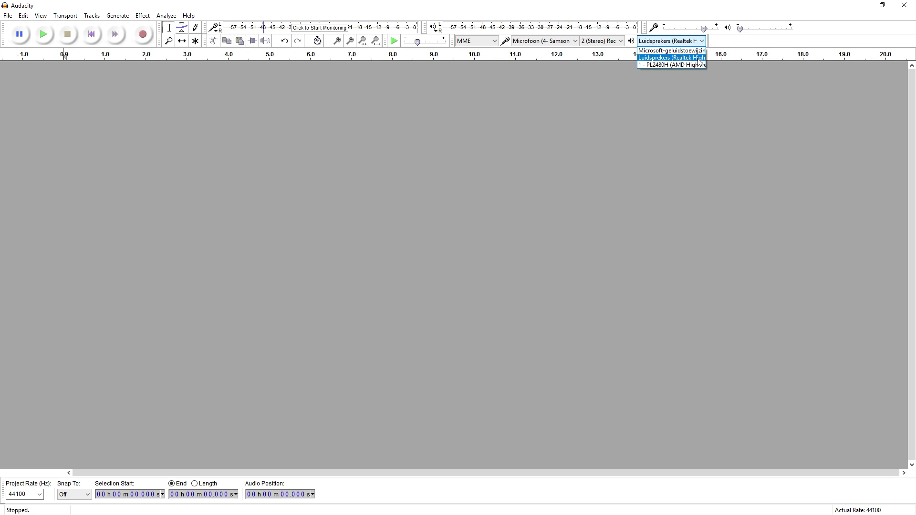
Keep Luidsprekers (Realtek) for playback and push the recording volume to its 1.00 maximum.
left_click(697, 58)
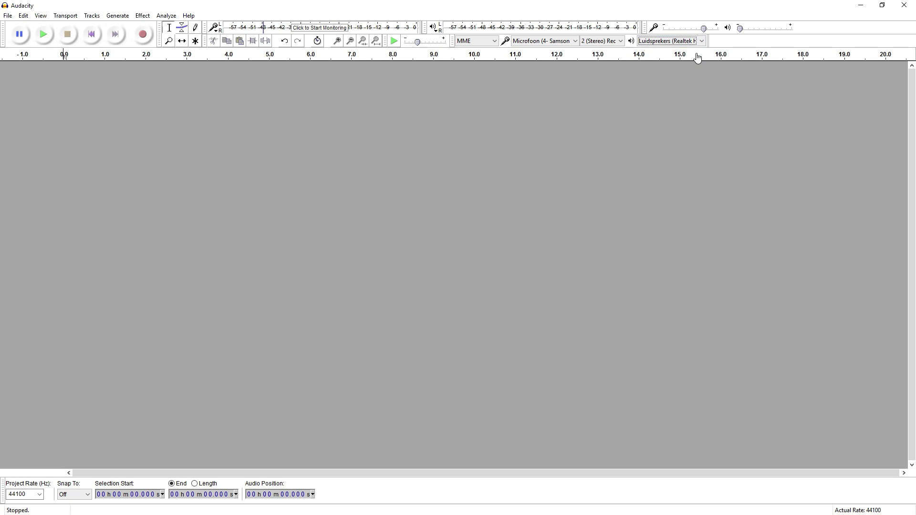
mouse_move(702, 30)
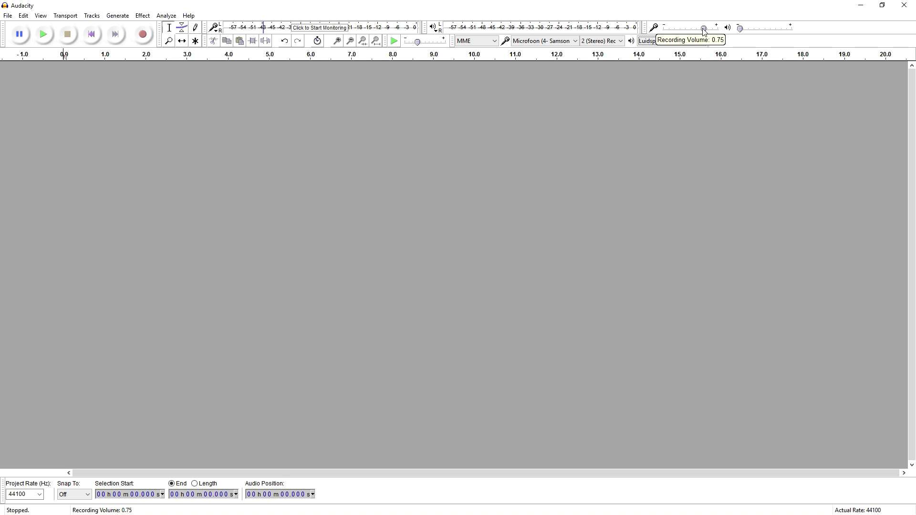
left_click_drag(704, 29, 717, 29)
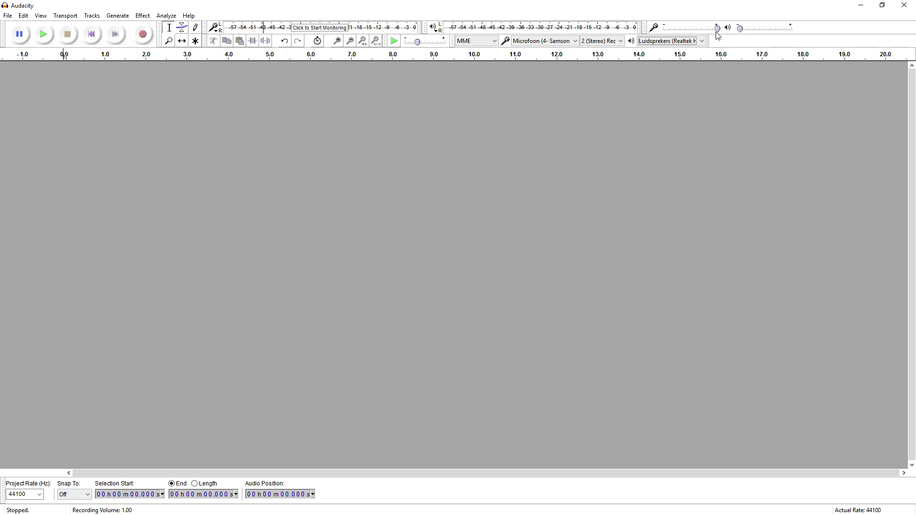
Bring the recording volume back down to about 0.76.
mouse_move(721, 31)
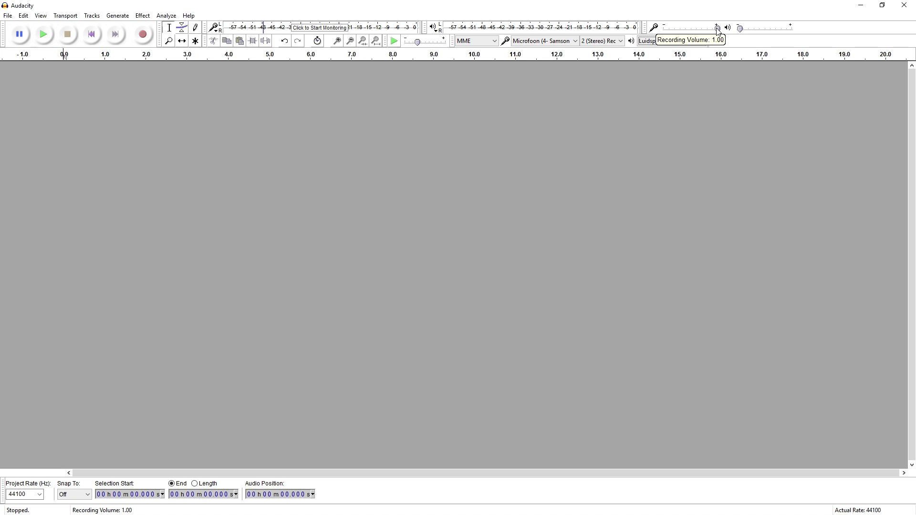
left_click_drag(717, 30, 699, 30)
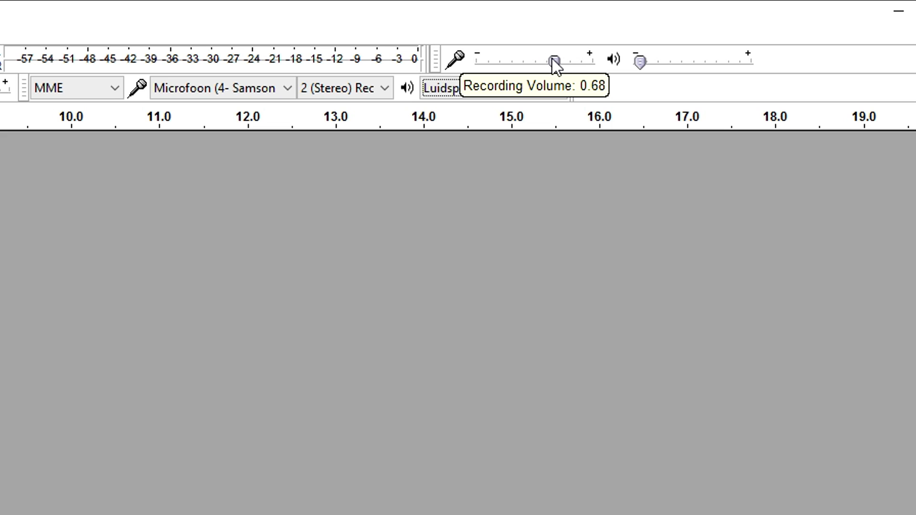
left_click_drag(555, 65, 559, 67)
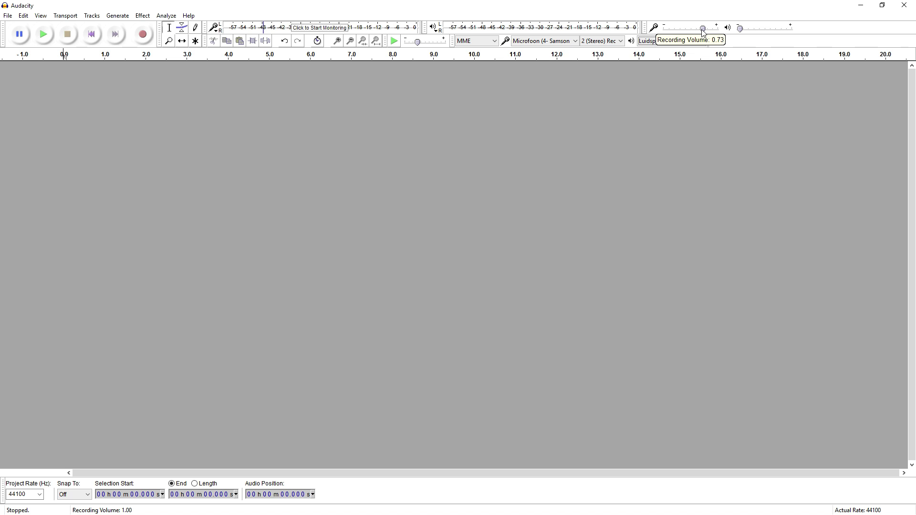
left_click_drag(702, 31, 702, 30)
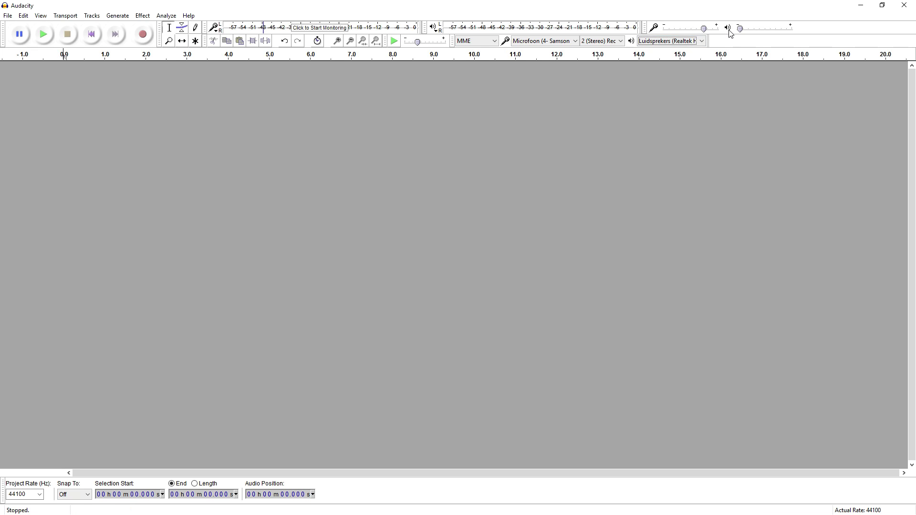
mouse_move(739, 32)
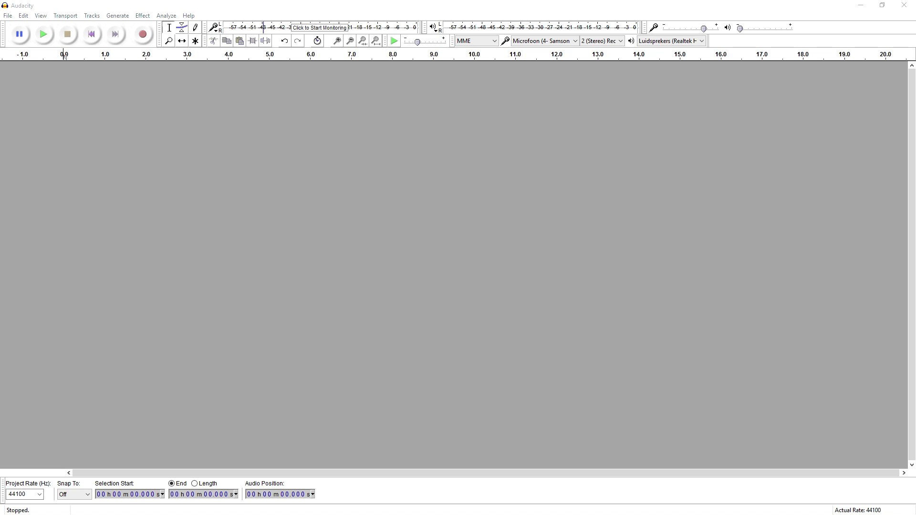
Record a roughly 6-second stereo take and play part of it back.
left_click(135, 33)
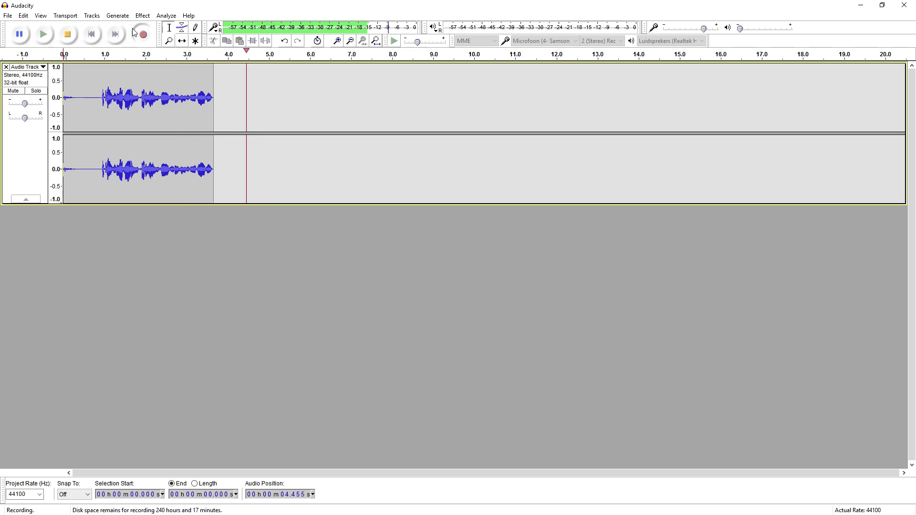
key("space")
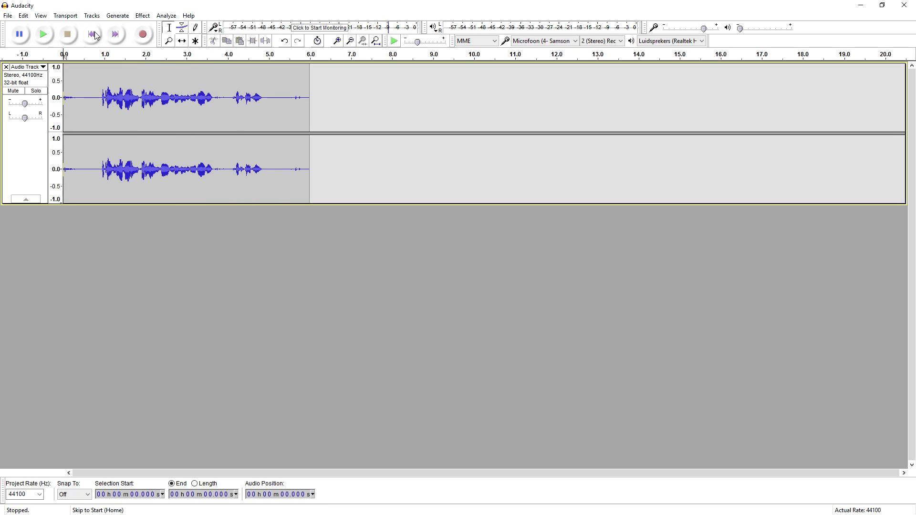
key("space")
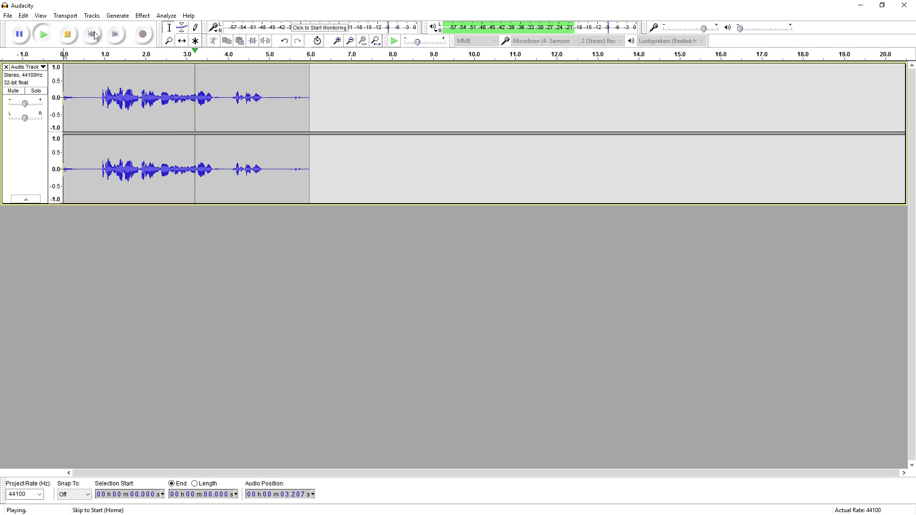
key("space")
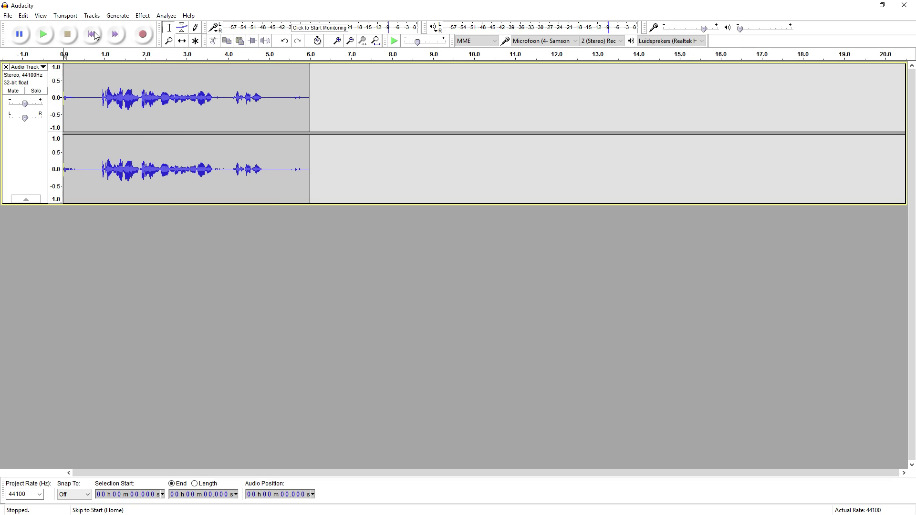
Select the whole take, replay it, and turn the playback volume down to 0.09.
key("ctrl+a")
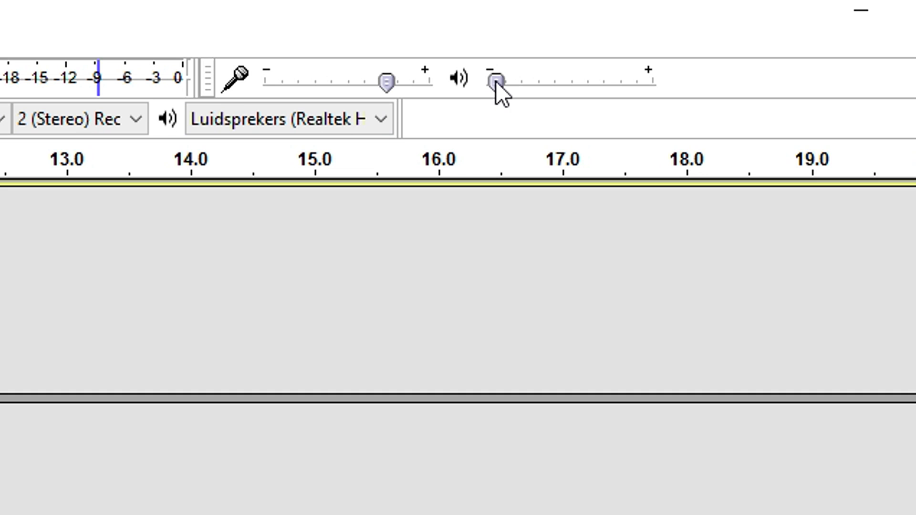
left_click_drag(742, 30, 758, 32)
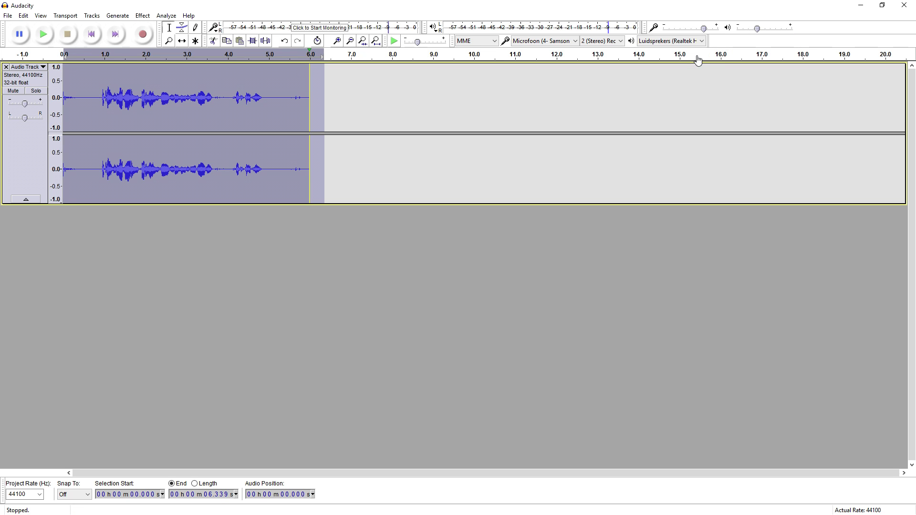
key("space")
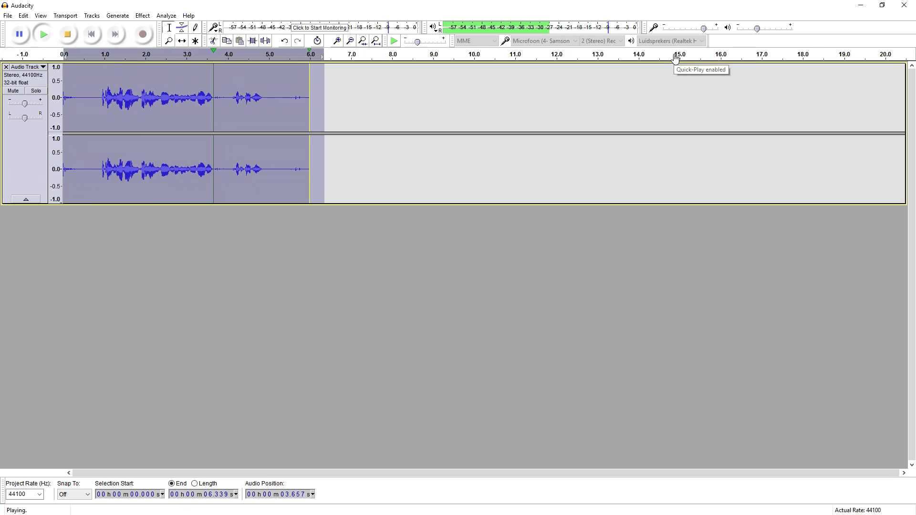
key("space")
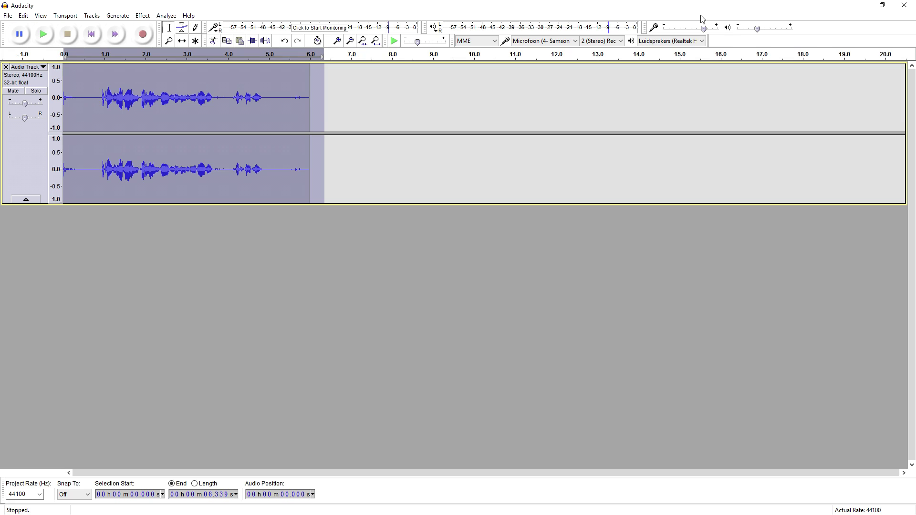
left_click_drag(756, 29, 740, 28)
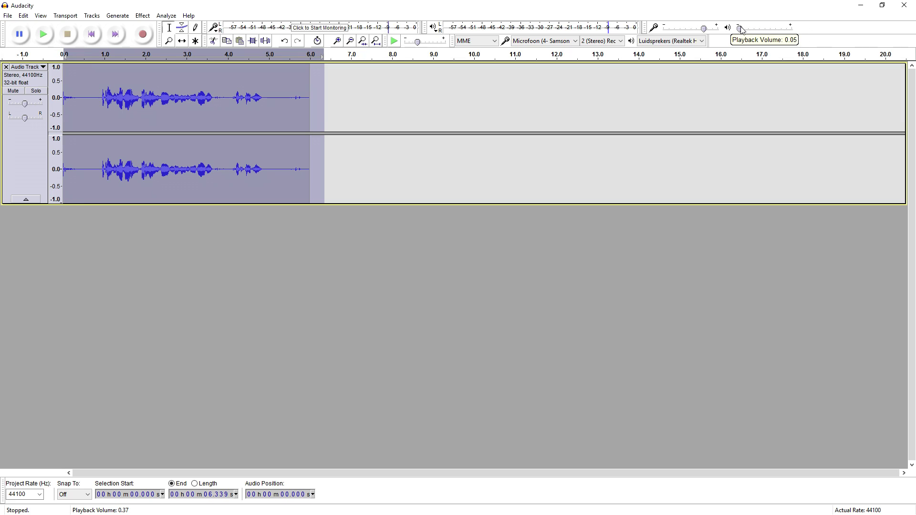
left_click(10, 68)
Remove the first track and record a new take at maximum recording volume.
left_click(6, 67)
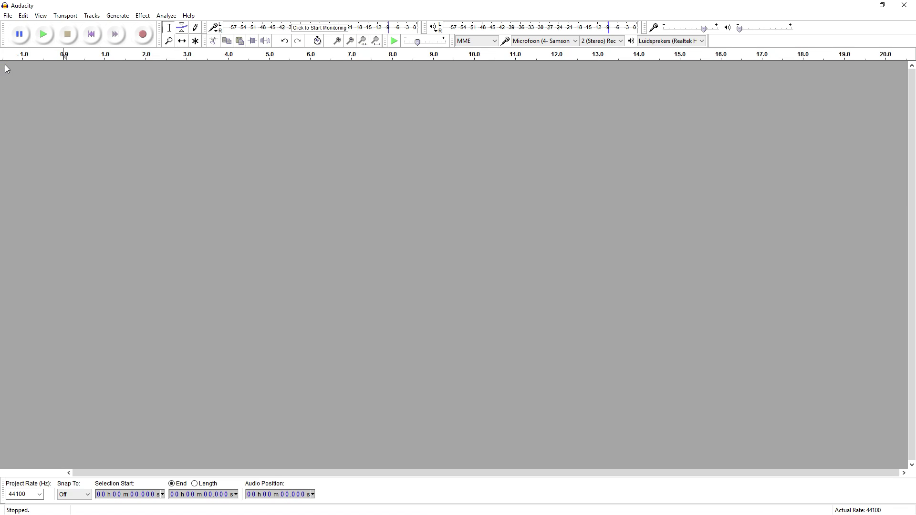
left_click_drag(703, 28, 717, 29)
left_click(142, 35)
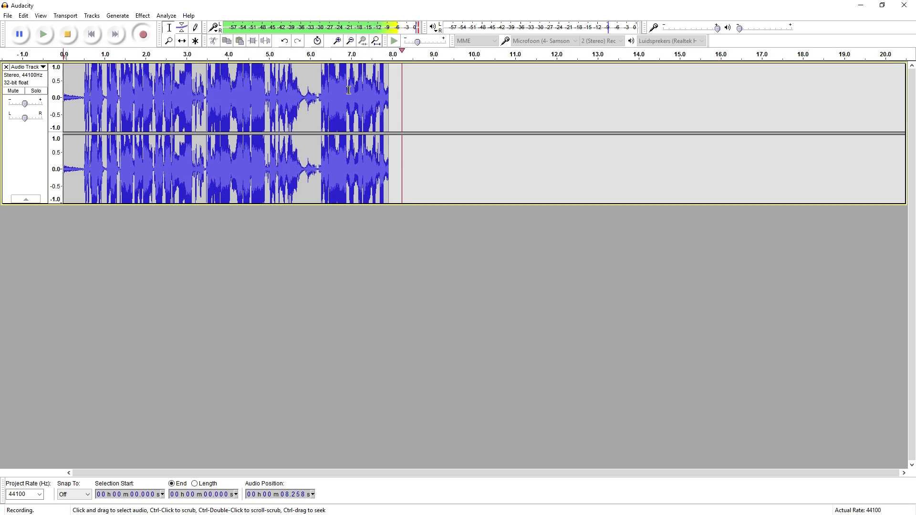
key("space")
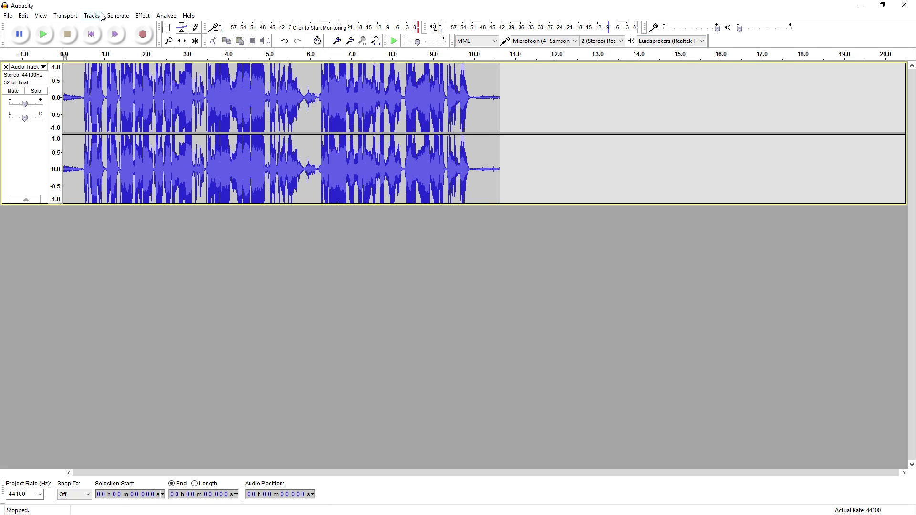
Play the loud take back twice, then discard its track.
key("space")
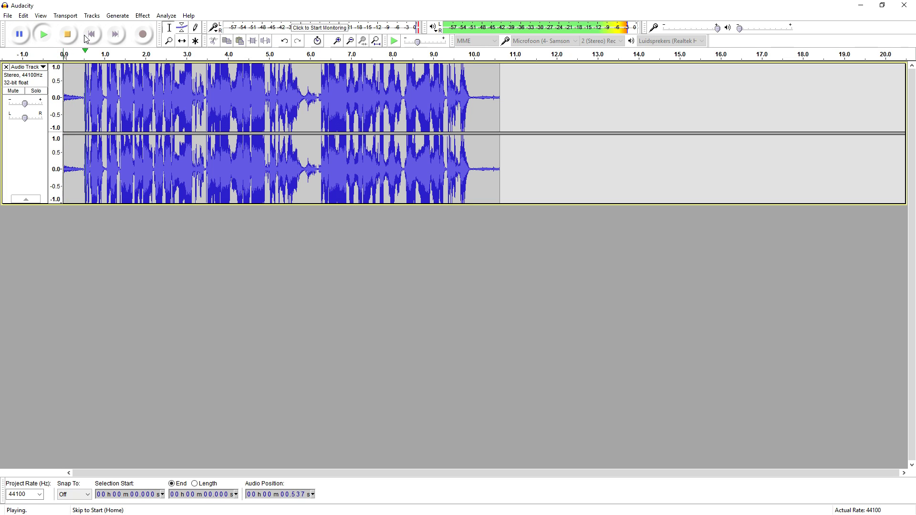
left_click(86, 38)
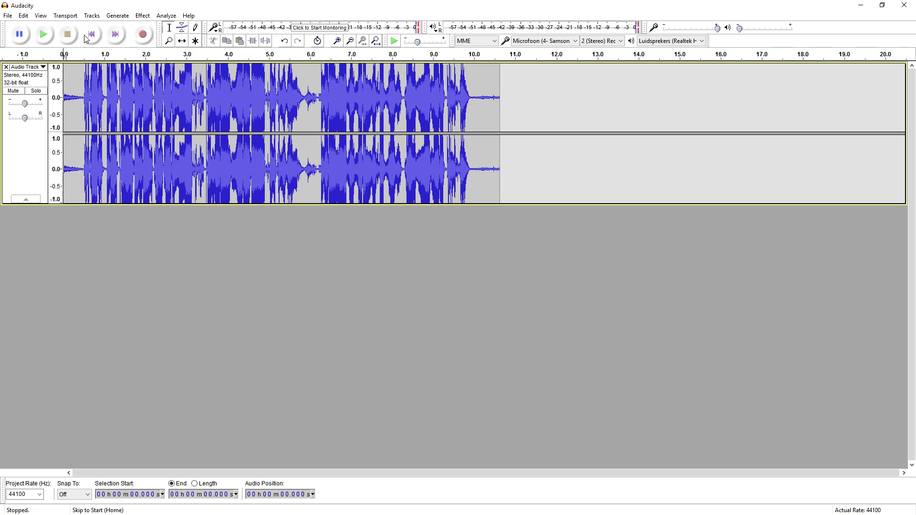
key("space")
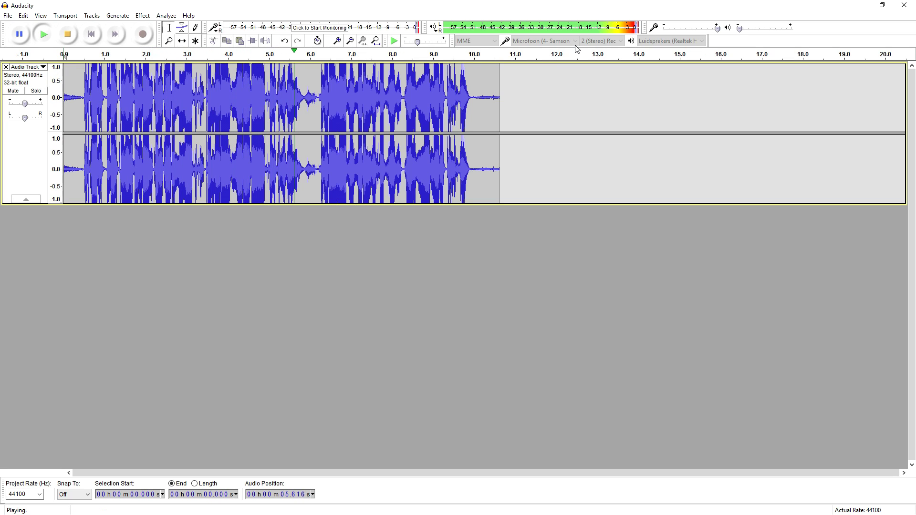
key("space")
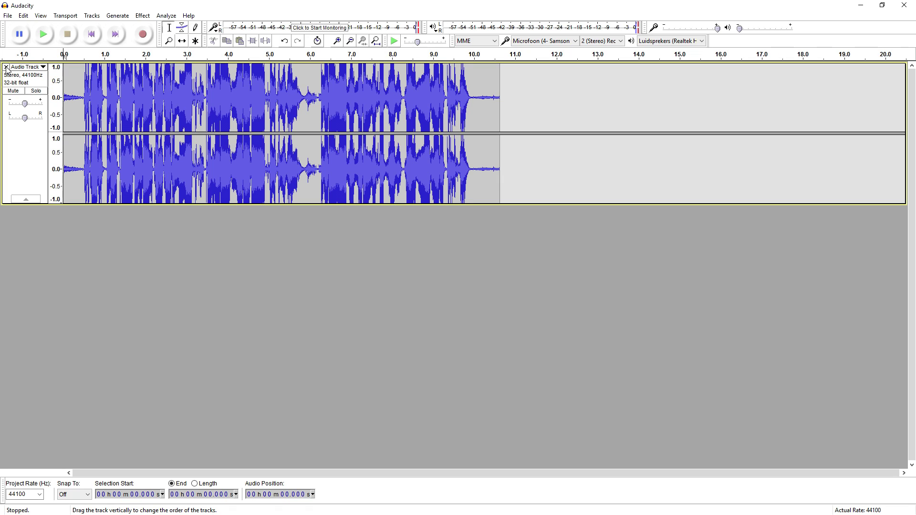
left_click(6, 67)
Lower recording volume to about 0.75, record a 9-second stereo take, raise playback to 0.25.
left_click(716, 32)
left_click_drag(715, 30, 703, 32)
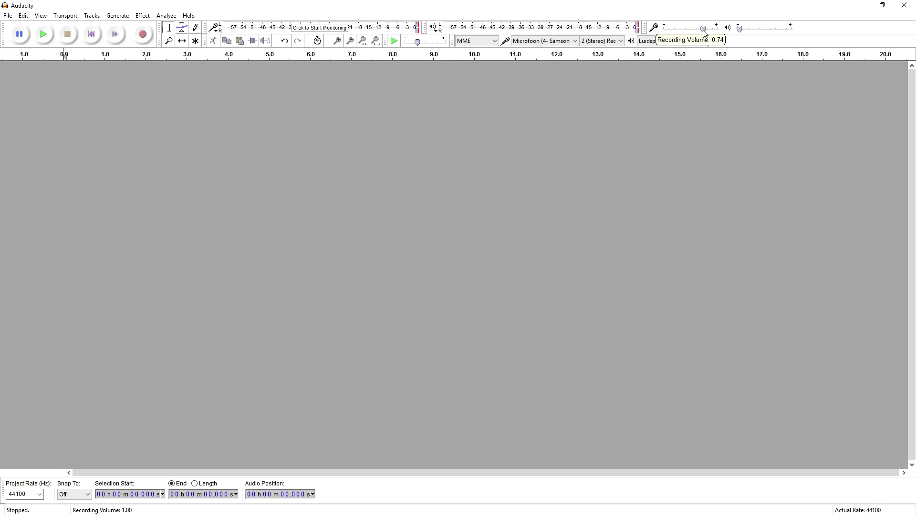
left_click(138, 38)
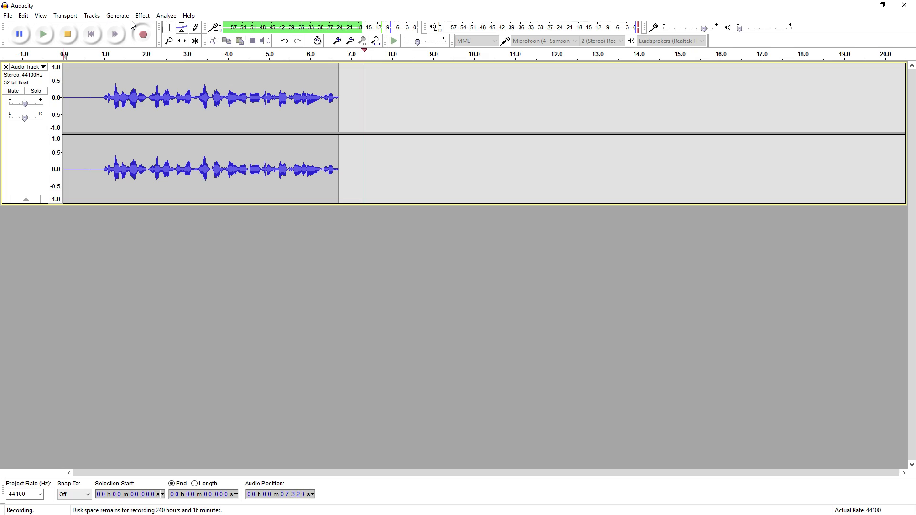
key("space")
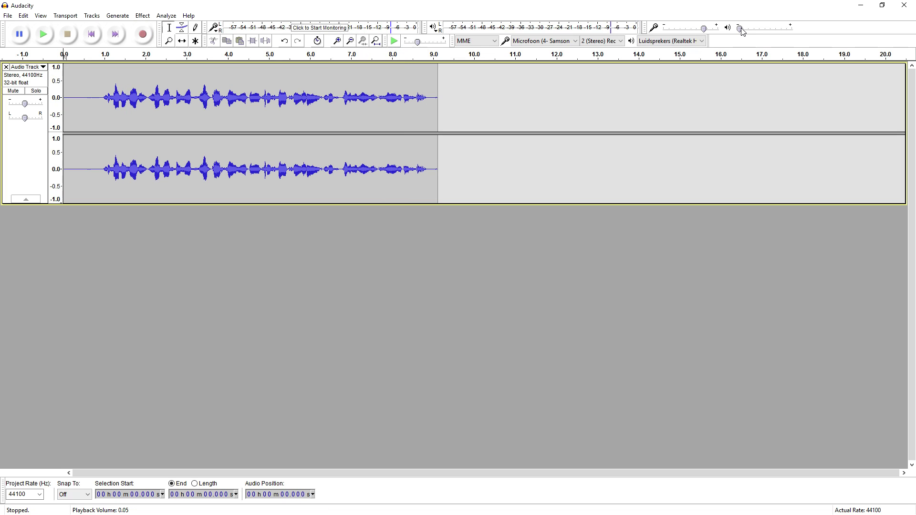
left_click_drag(741, 29, 752, 29)
Confirm the microphone and 2 (Stereo) channels, raise playback volume slightly, set position 0.848 s.
left_click(544, 42)
left_click(598, 41)
left_click(597, 41)
left_click(480, 45)
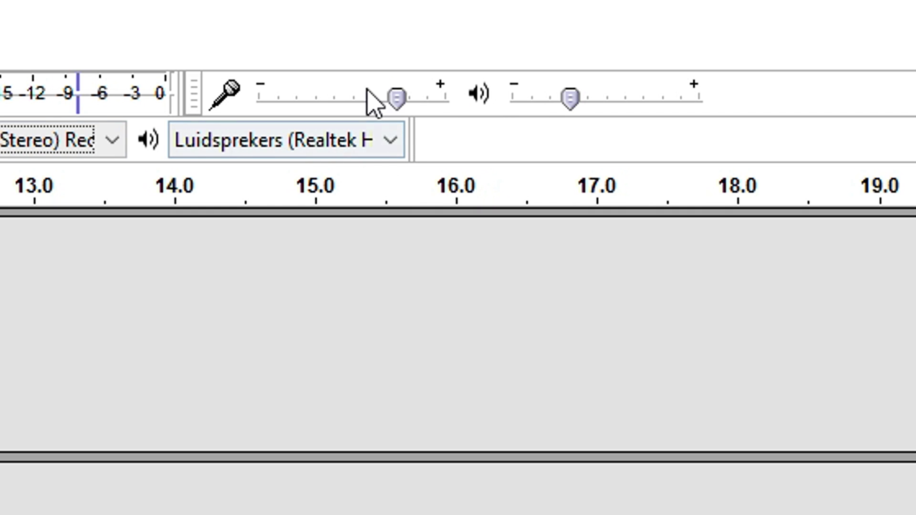
mouse_move(396, 98)
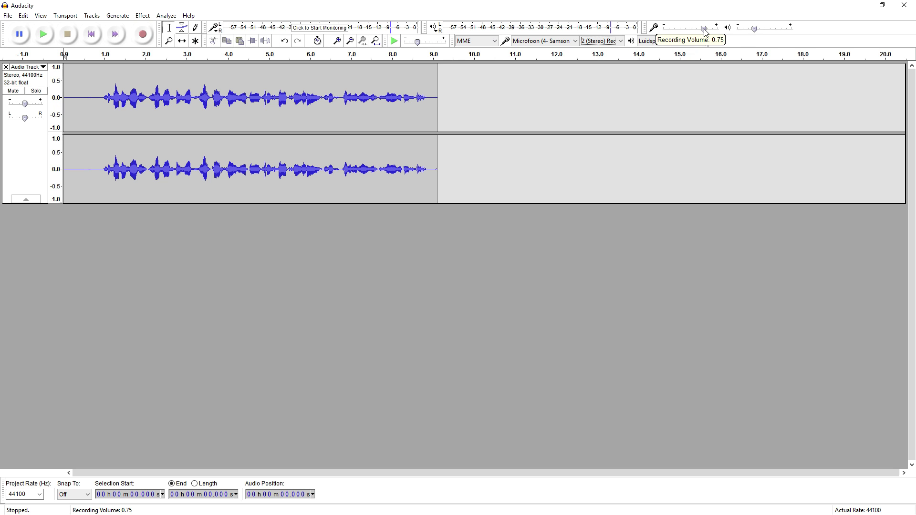
left_click_drag(754, 28, 768, 28)
left_click(98, 81)
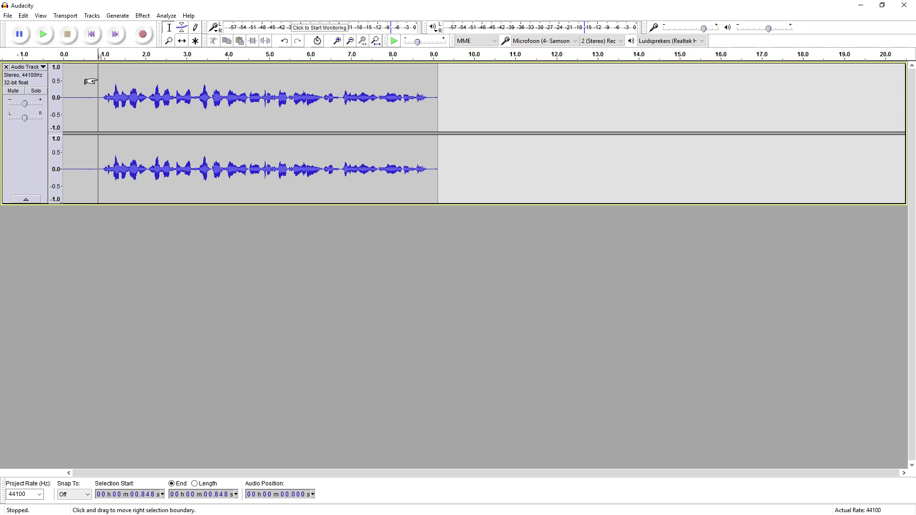